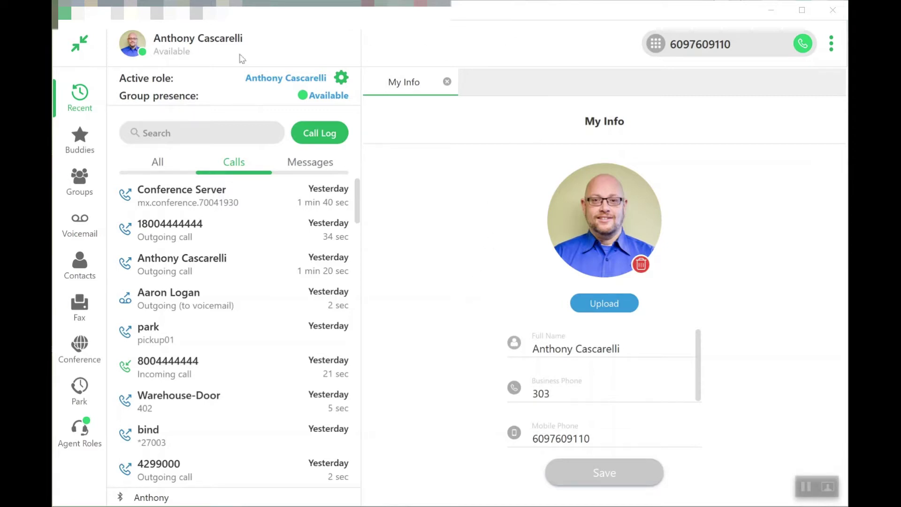
Step: Go to Voicemail and display the empty Recordings tab of My voicemail
click(77, 230)
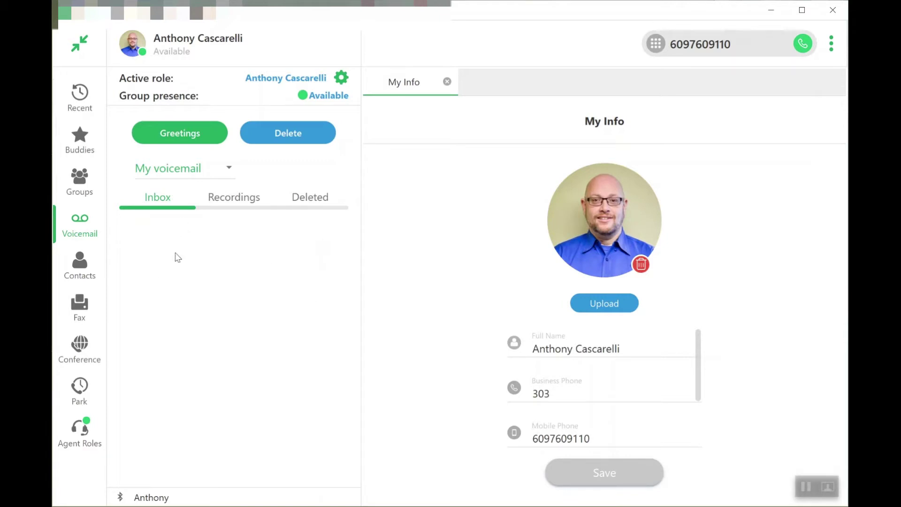
click(244, 206)
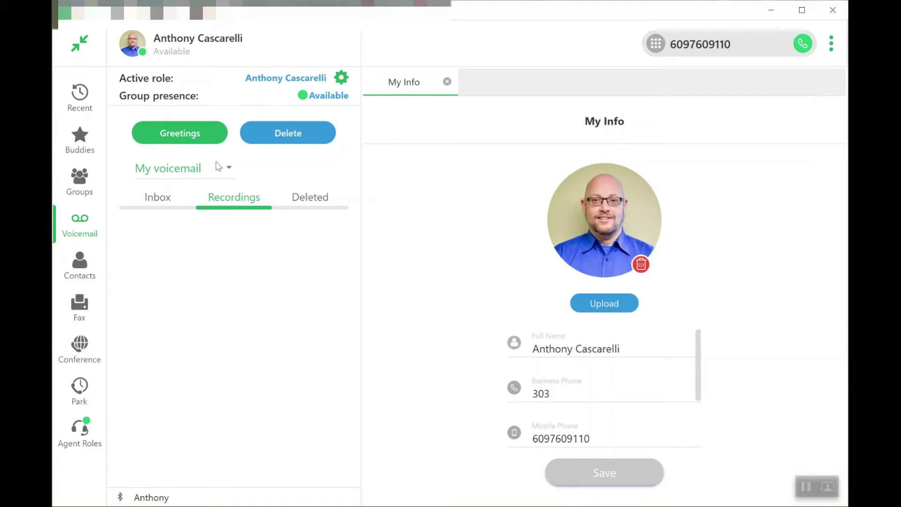
Step: Inspect the deleted Y PER INC voicemail's actions and details, then return to the empty Inbox
click(295, 197)
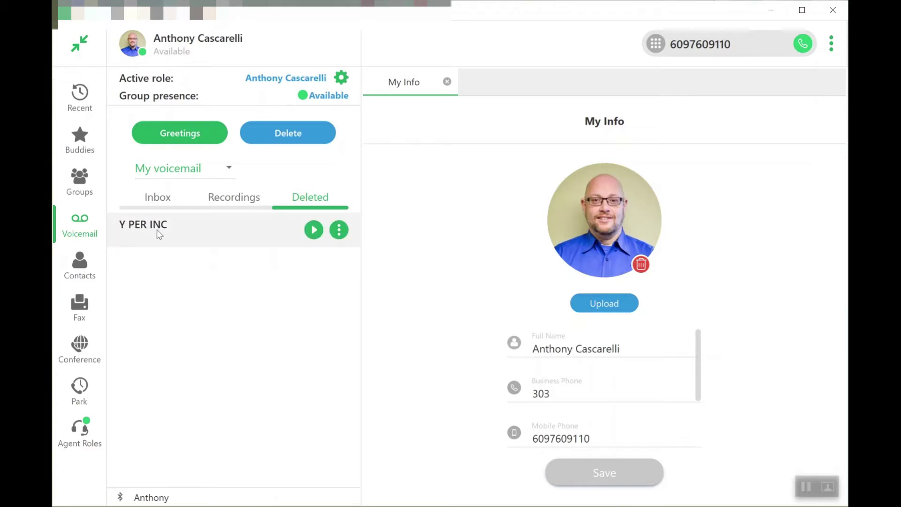
mouse_move(311, 229)
click(338, 230)
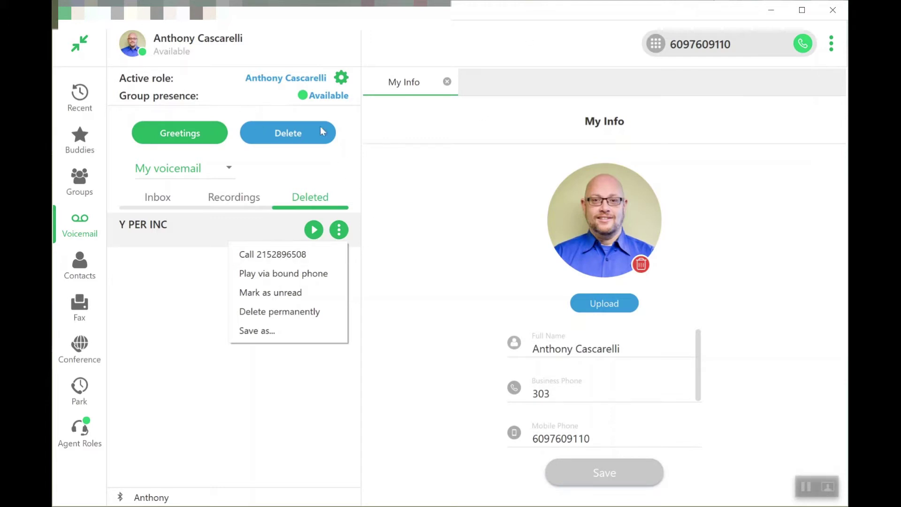
click(125, 152)
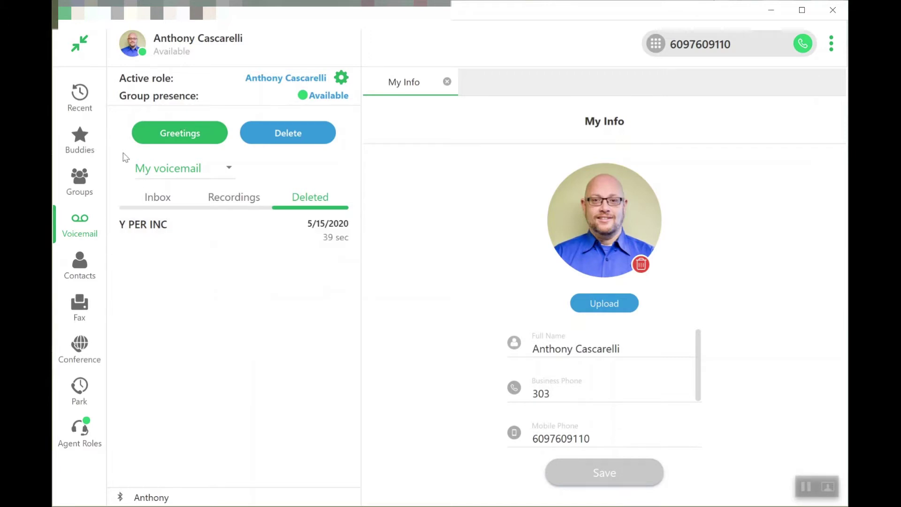
click(141, 227)
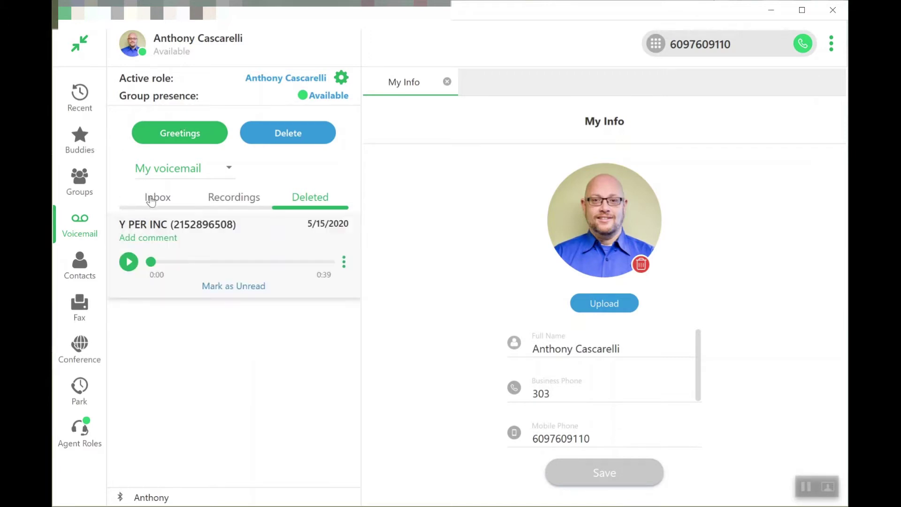
click(153, 198)
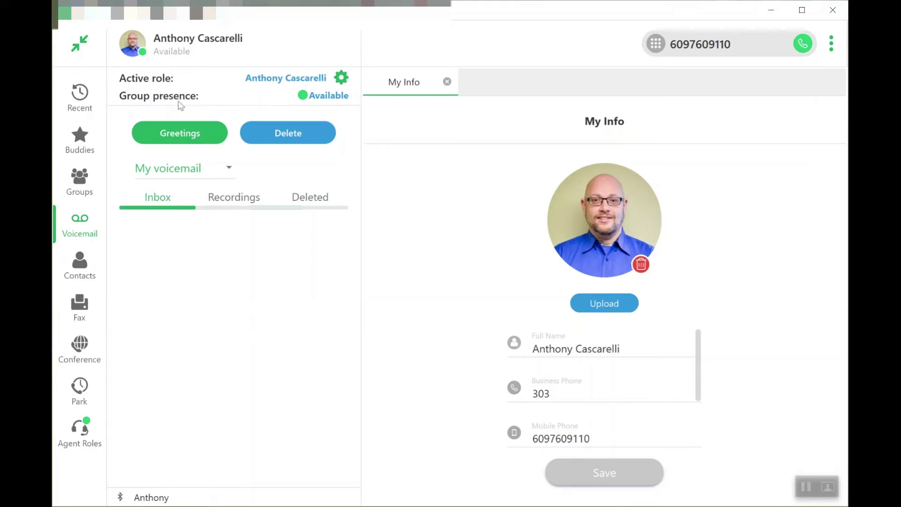
Step: Open Voicemail Settings via Greetings, showing the recorded name and Greeting 1 as active
click(181, 140)
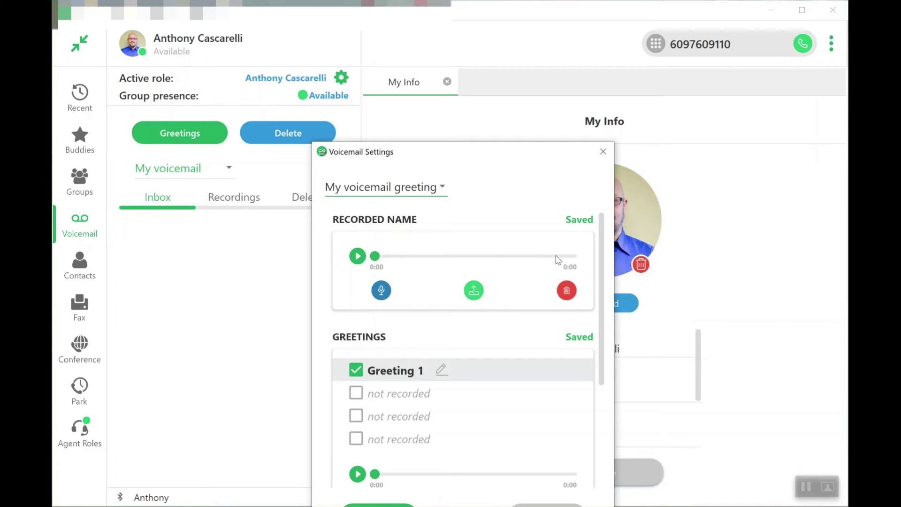
Step: Edit the first greeting's name and commit it unchanged as 'Greeting 1'
scroll(474, 355, down, 1)
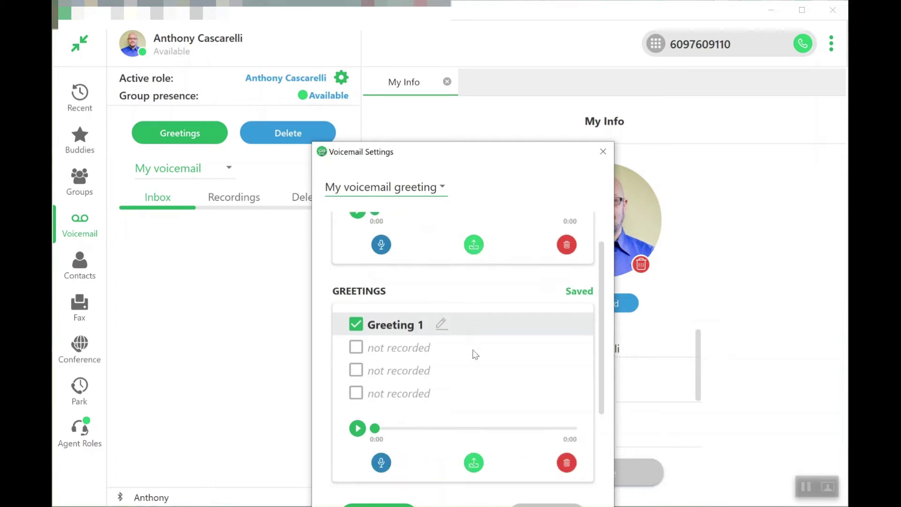
scroll(474, 354, down, 1)
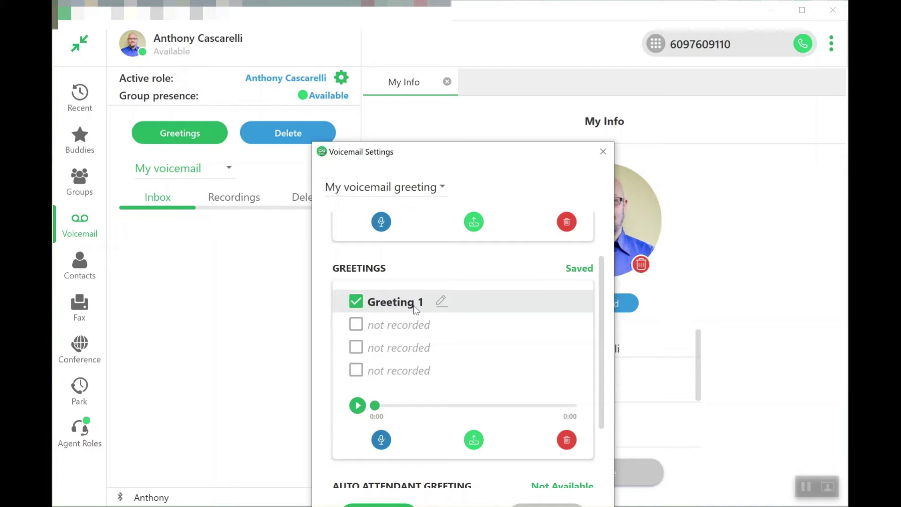
click(440, 304)
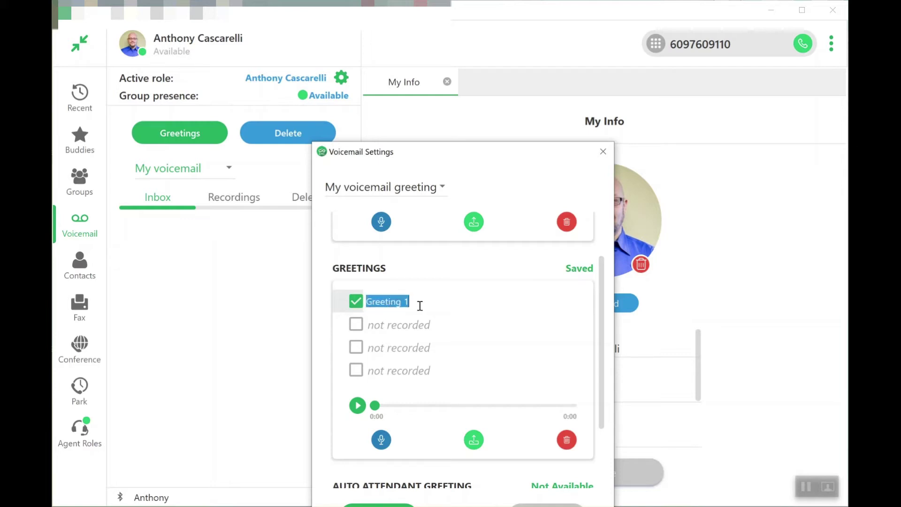
click(458, 331)
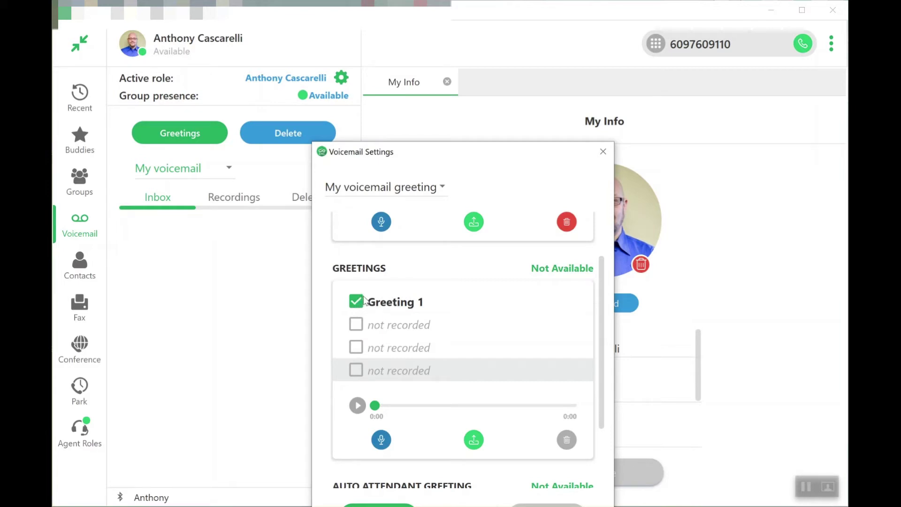
scroll(441, 338, down, 1)
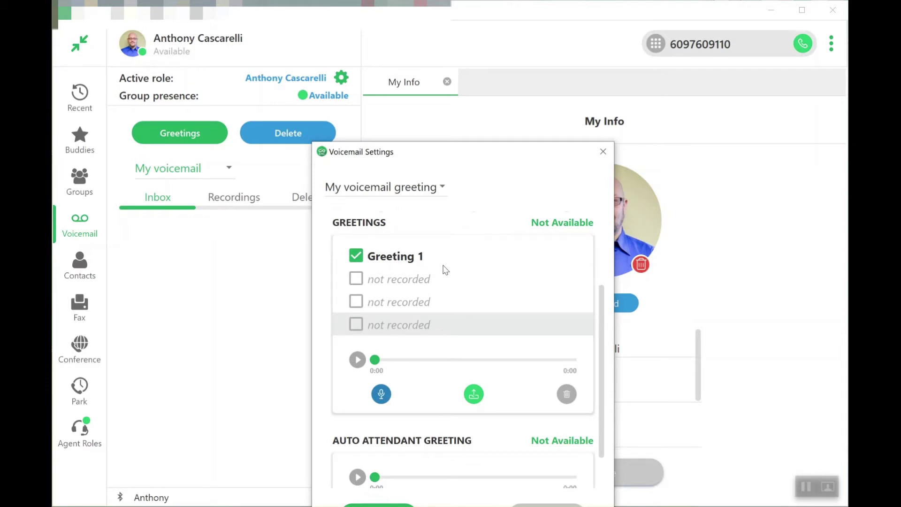
Step: Review the unrecorded greeting slots and Auto Attendant Greeting, then close Voicemail Settings
scroll(449, 282, down, 1)
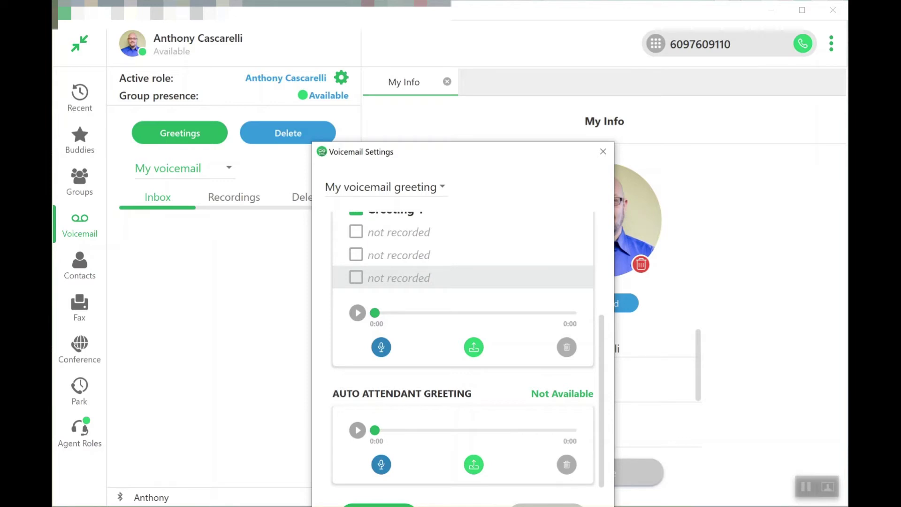
key(Escape)
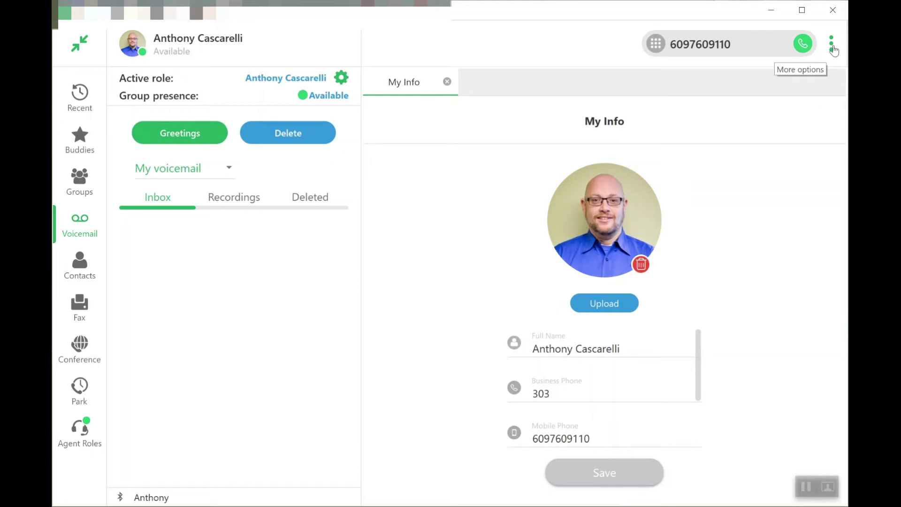
Step: Open Settings from the More options menu to the Call Handling rules showing CFNA
click(832, 50)
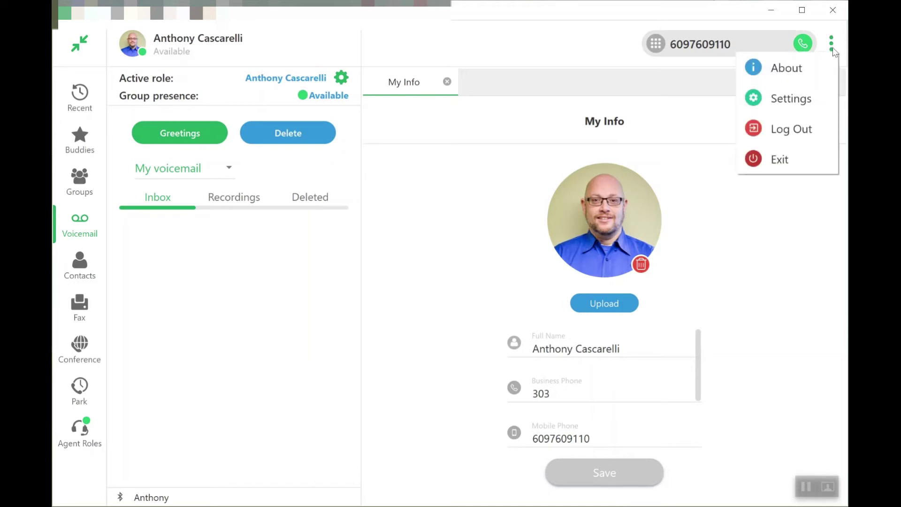
click(776, 103)
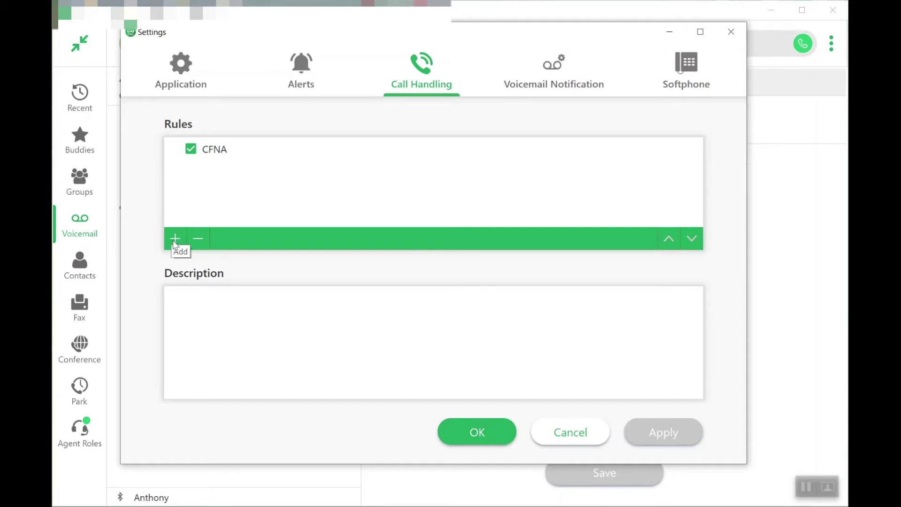
Step: Open the CFNA rule and keep its no-answer wait at 20 seconds before voicemail
double_click(225, 153)
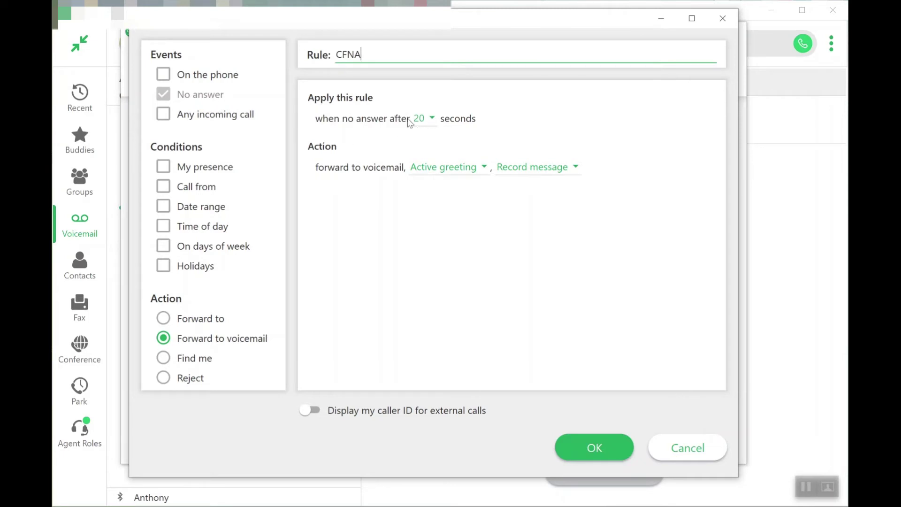
click(433, 118)
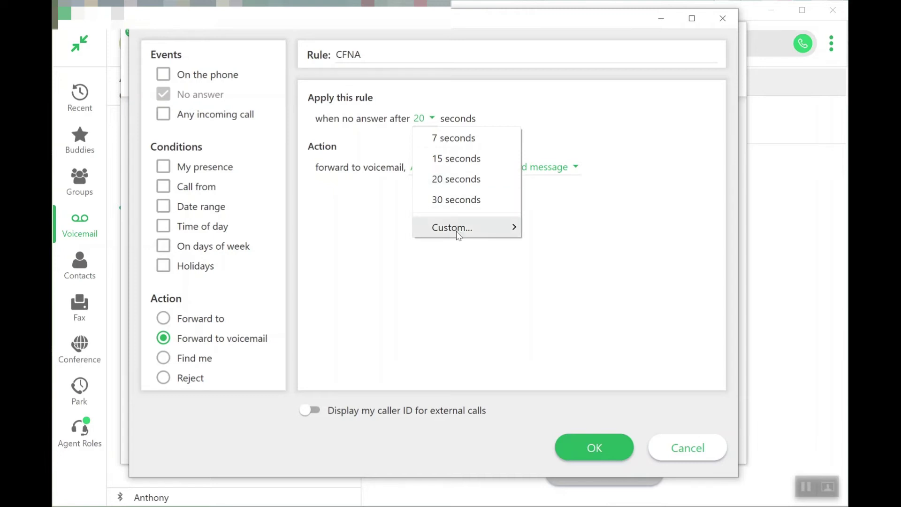
mouse_move(457, 233)
click(352, 220)
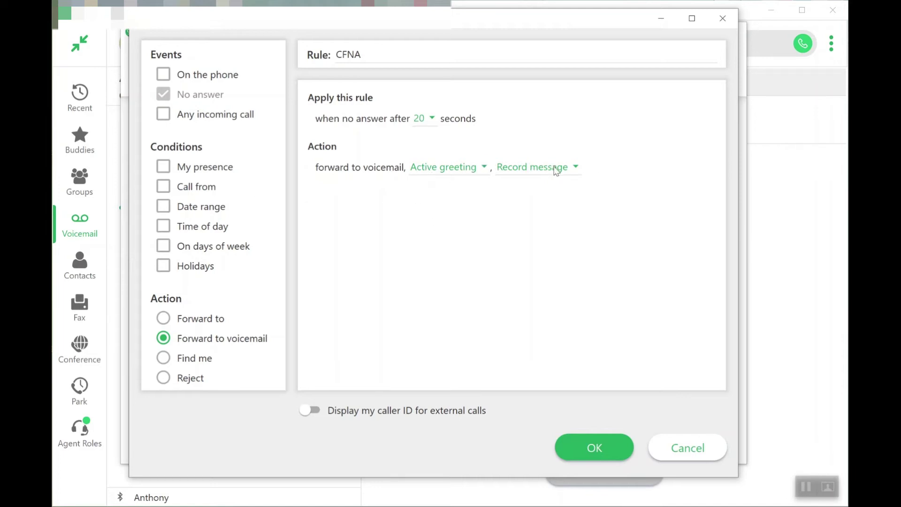
Step: Save the CFNA rule and start a new call handling rule
click(587, 447)
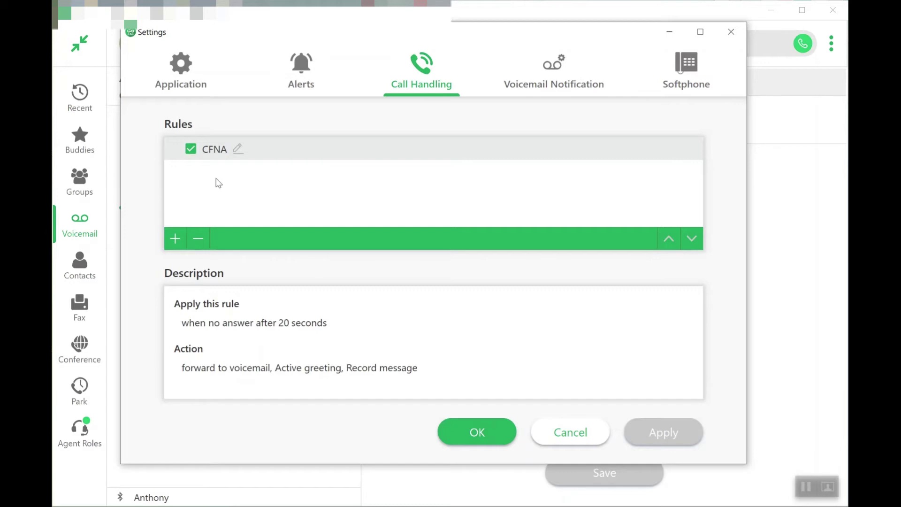
click(176, 238)
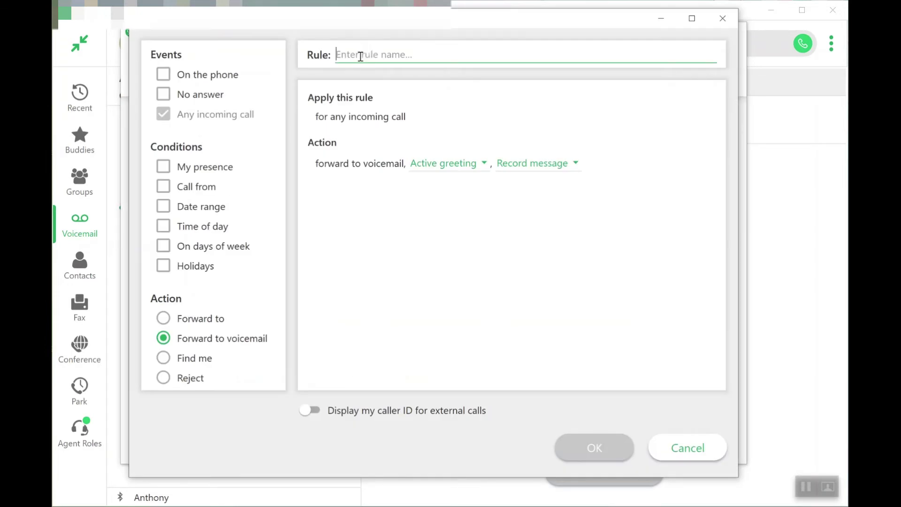
Step: Name the new rule 'Out of office' and tick the My presence condition
text(Out of off)
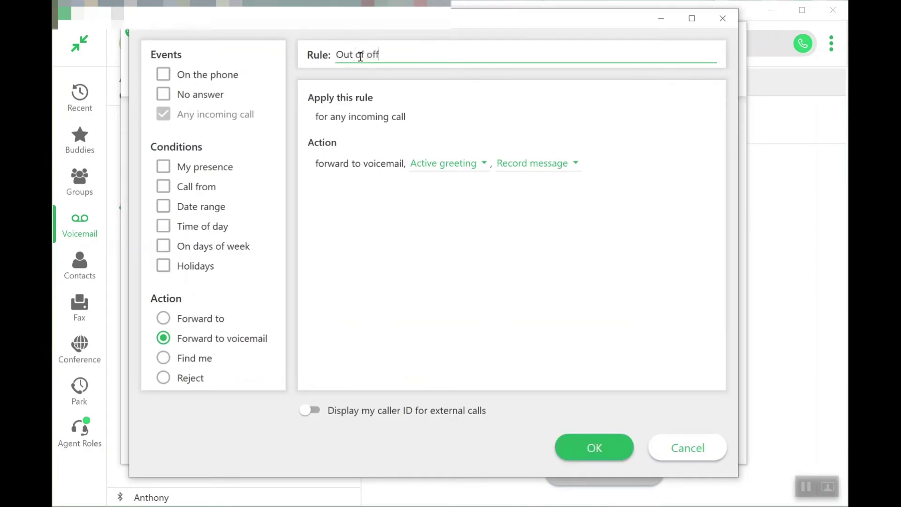
text(ice)
click(162, 168)
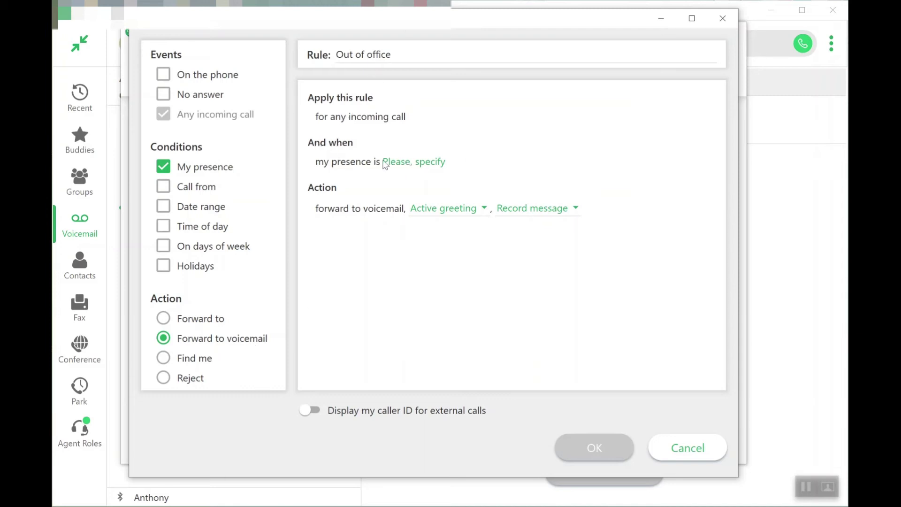
Step: Set the presence condition to Not Available, keeping Active greeting for voicemail forwarding
click(409, 165)
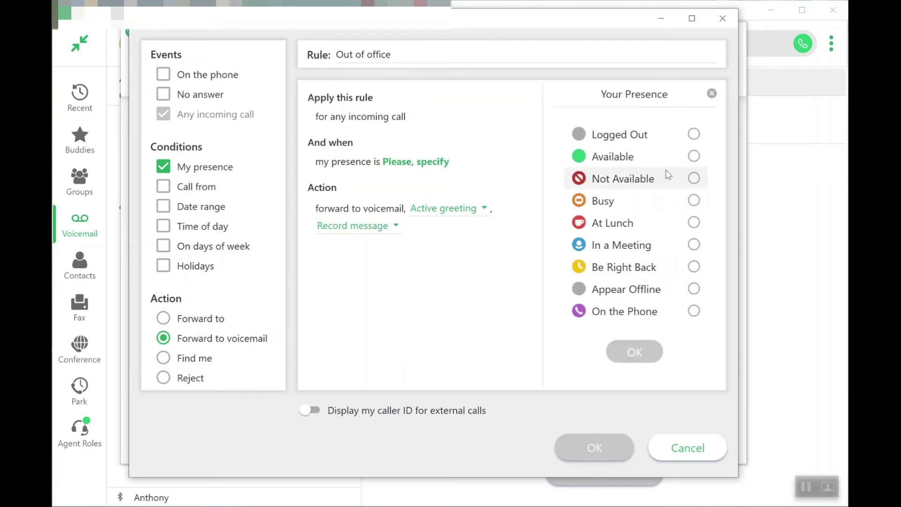
click(692, 180)
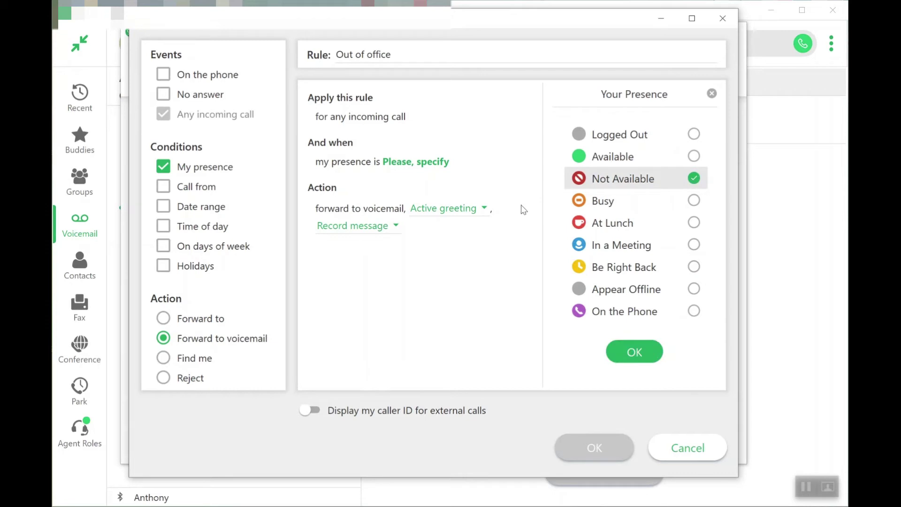
click(639, 357)
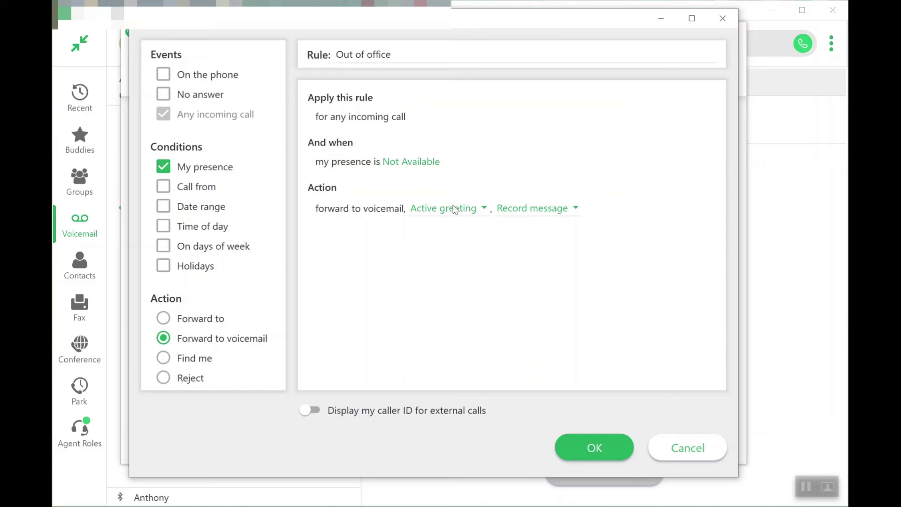
click(483, 209)
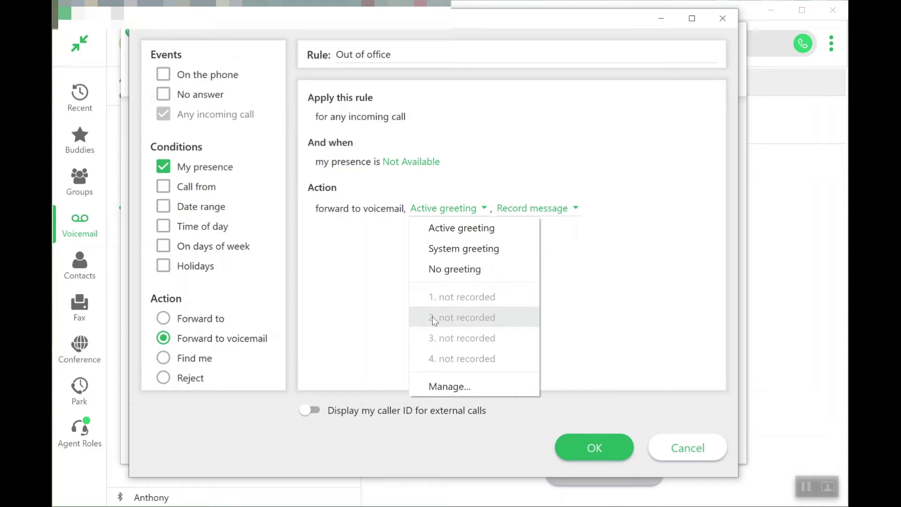
click(369, 259)
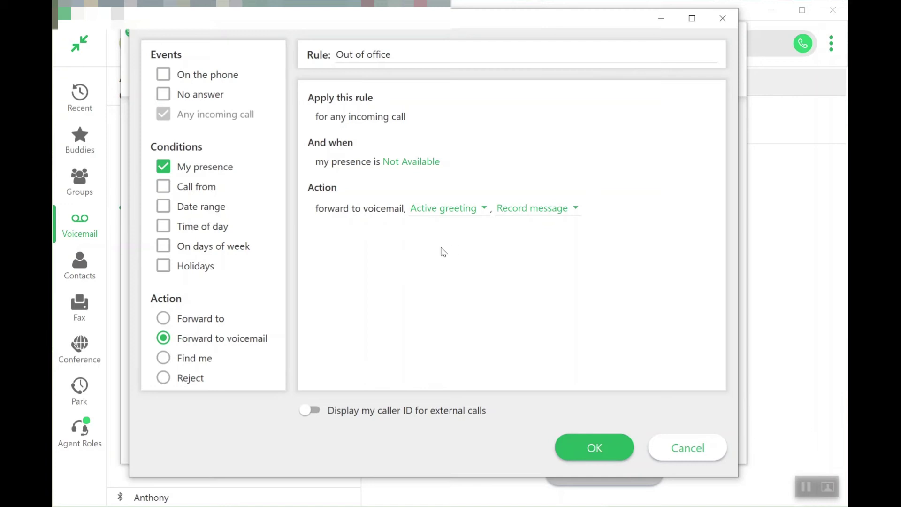
Step: Rename the rule 'On the phone', trigger it when on the phone, and remove the My presence condition
drag(421, 52, 320, 54)
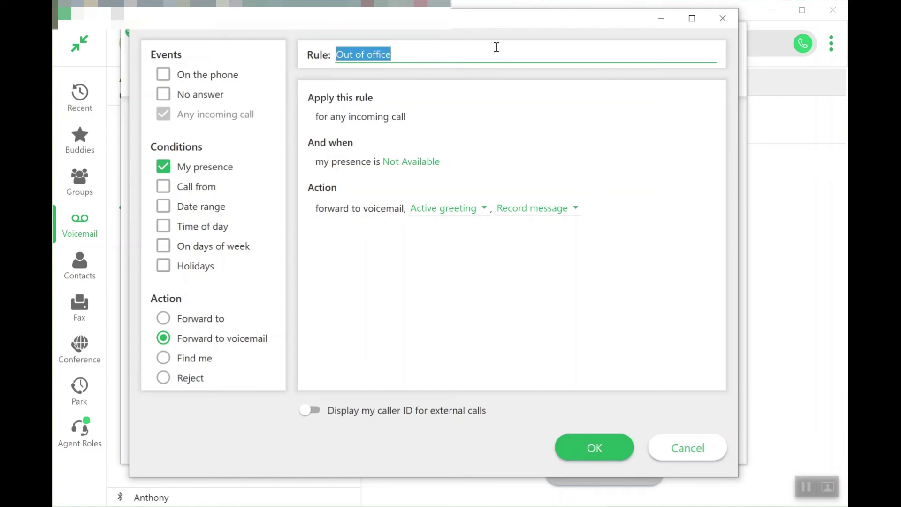
text(On the phone)
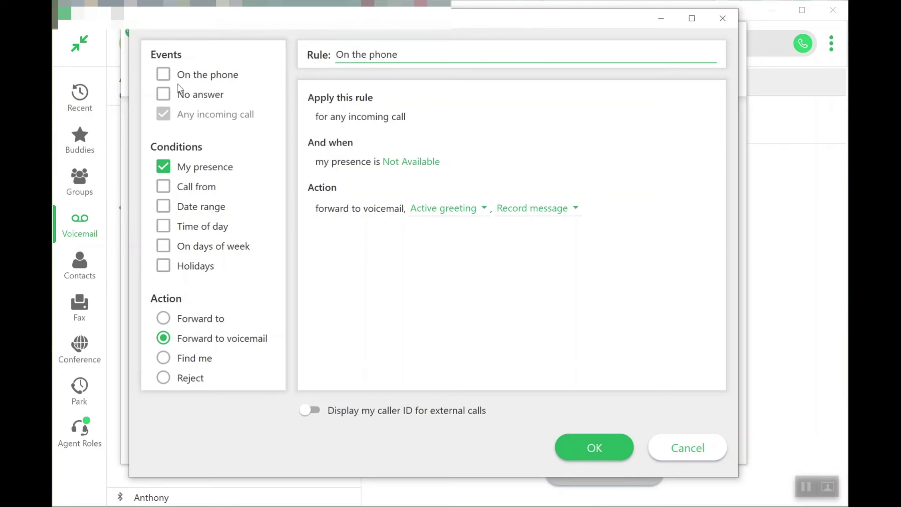
click(164, 76)
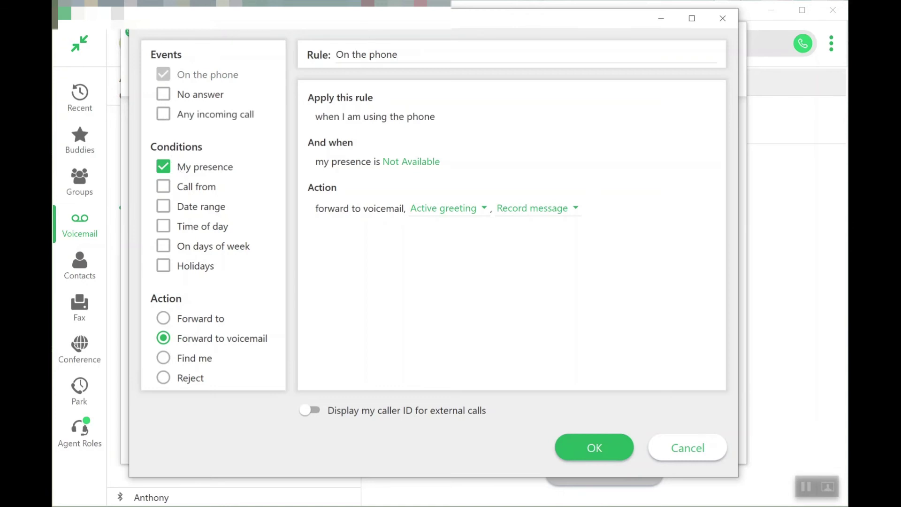
click(164, 166)
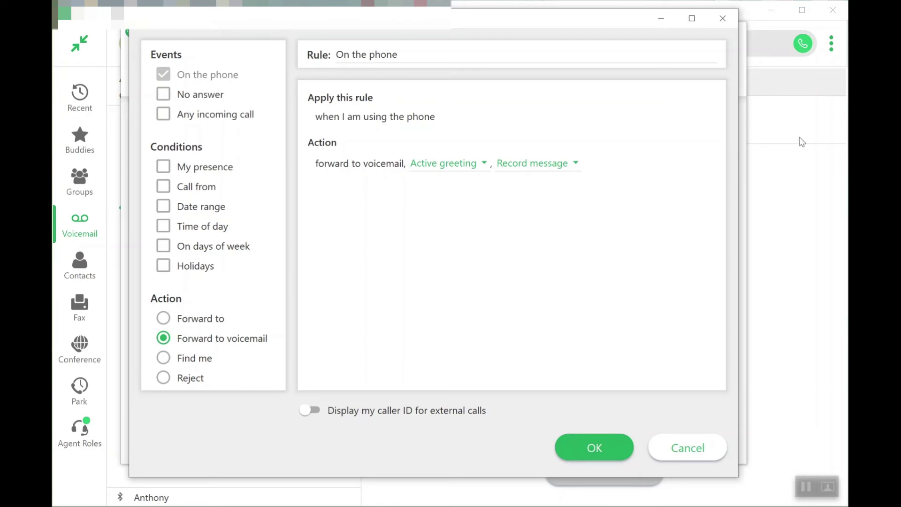
Step: Switch the rule to forward to a number, trying 318, an external phone number, then 304
click(164, 320)
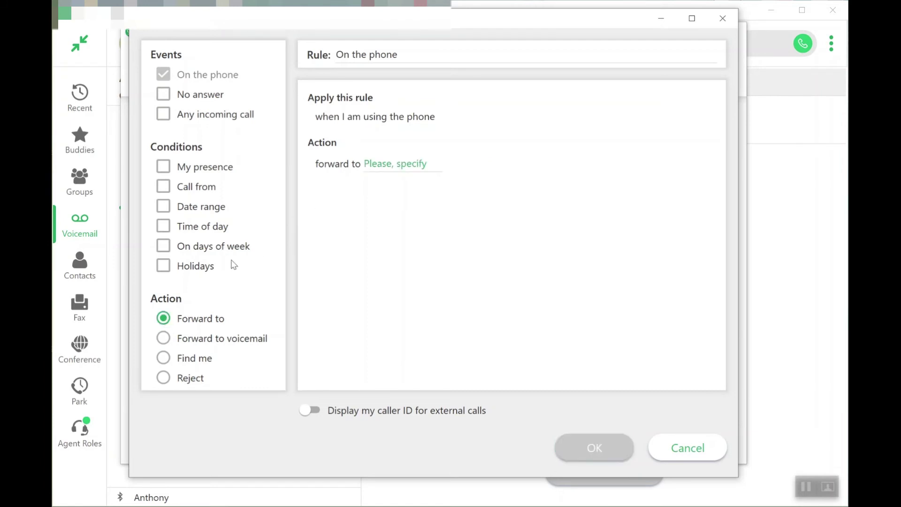
click(383, 165)
text(318)
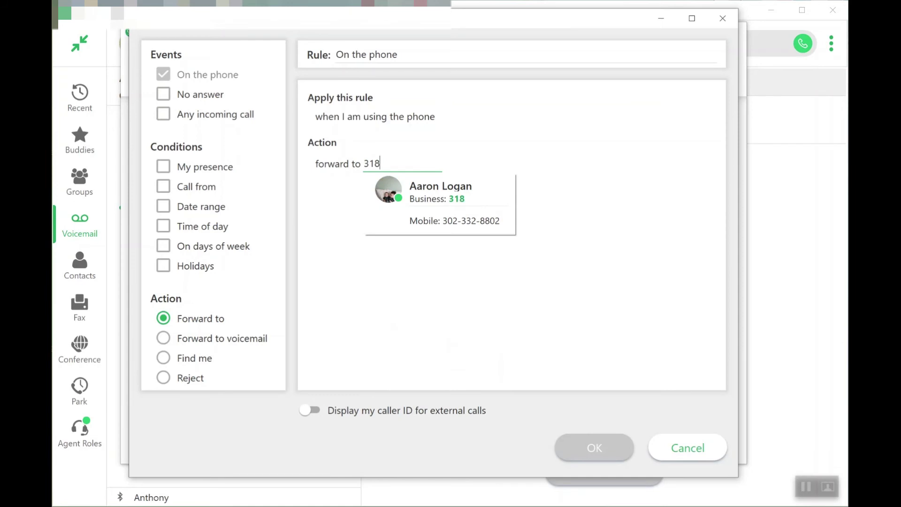
click(389, 164)
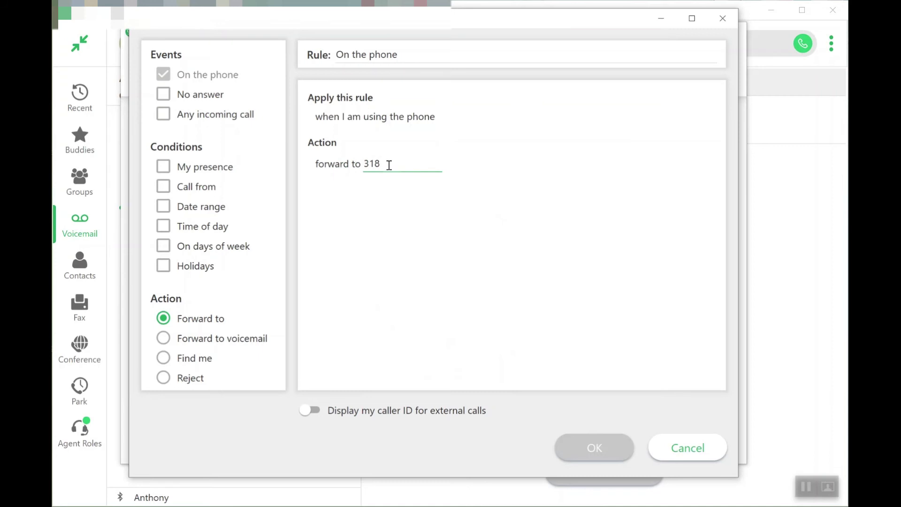
drag(389, 164, 349, 167)
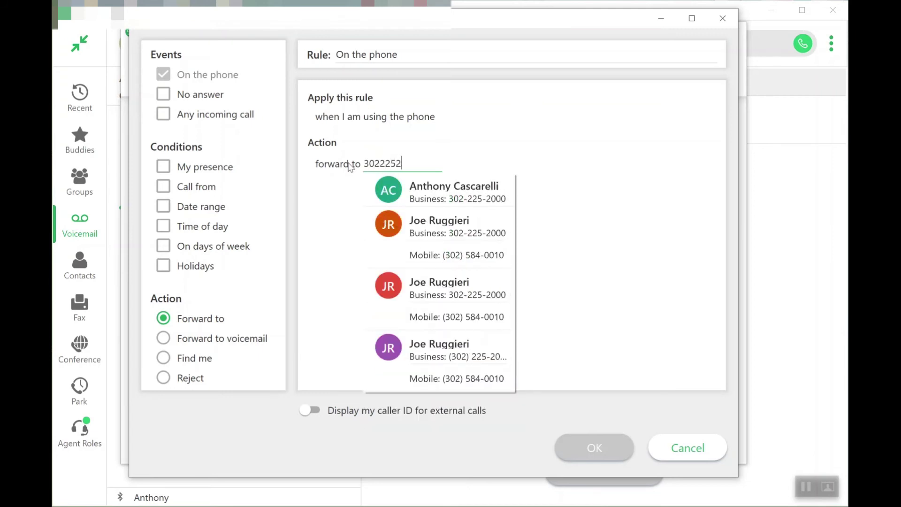
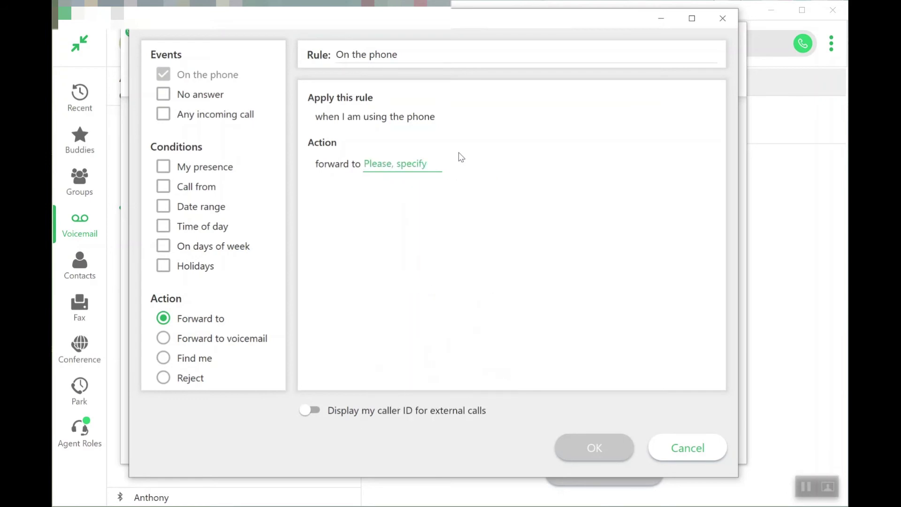
text(318)
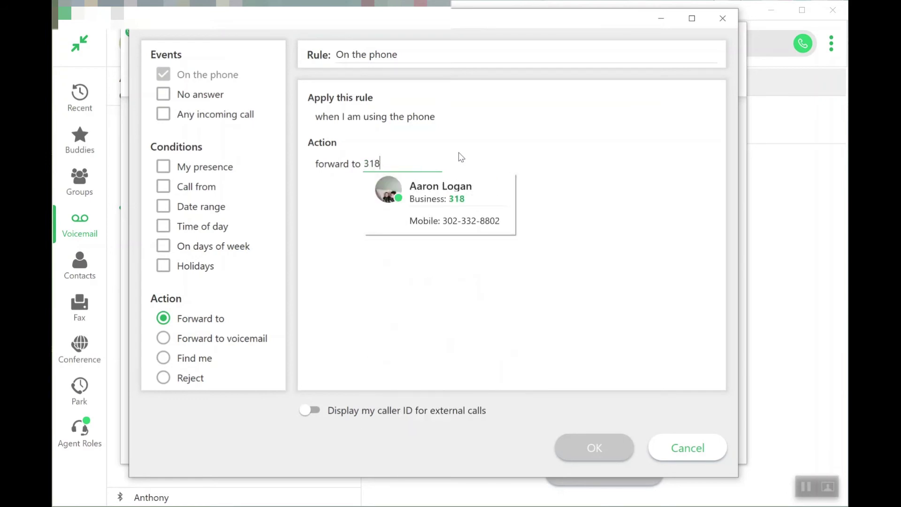
key(BackSpace)
key(BackSpace)
key(BackSpace)
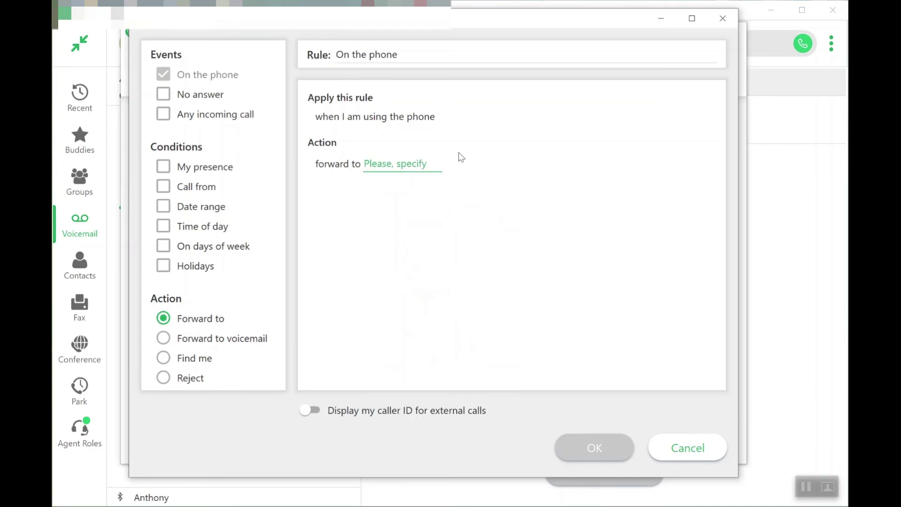
text(304)
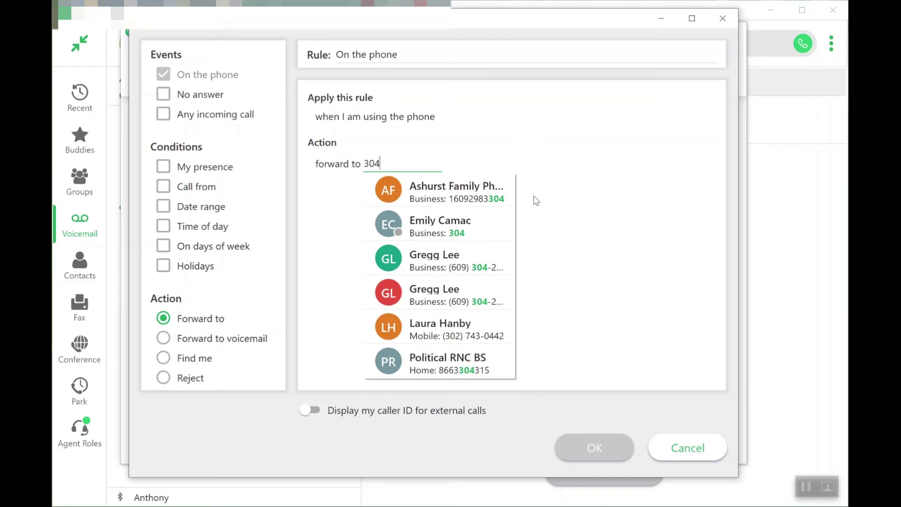
Step: Enter extension 307, pick the matching colleague as forward target, then discard and close the editor
click(510, 154)
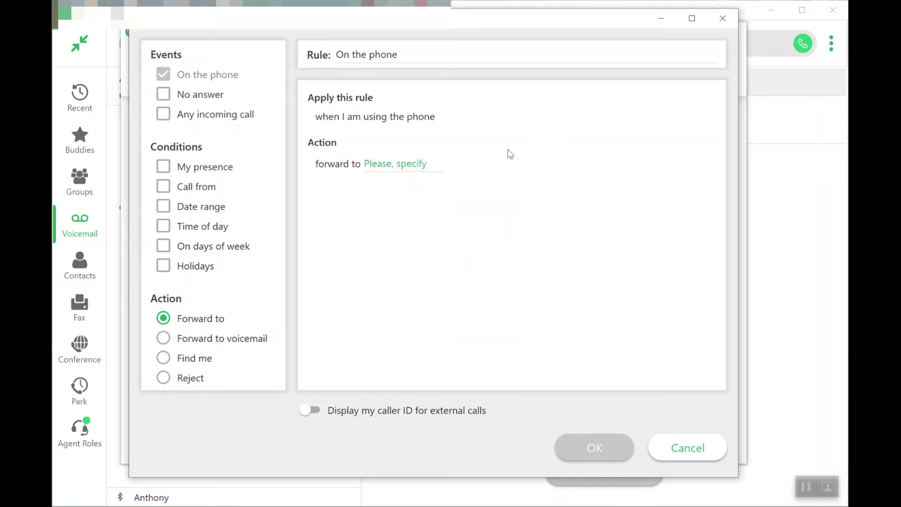
click(379, 165)
text(30)
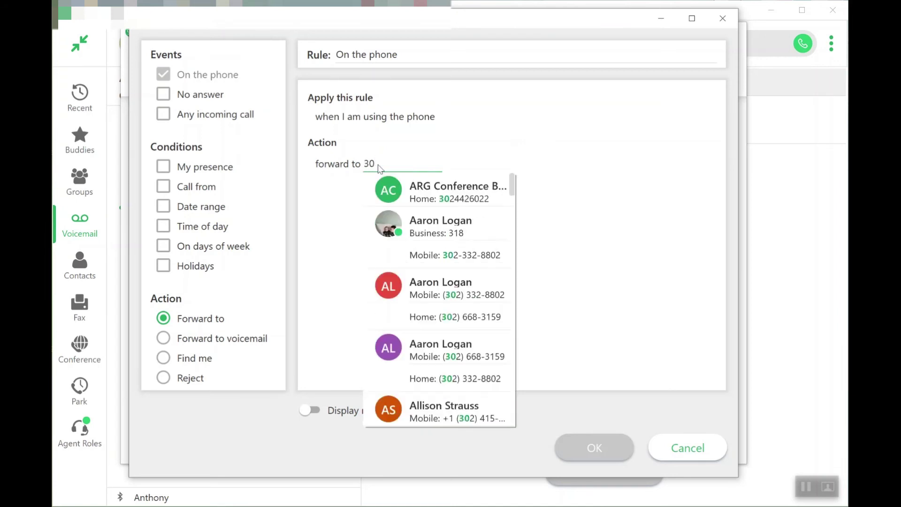
text(7)
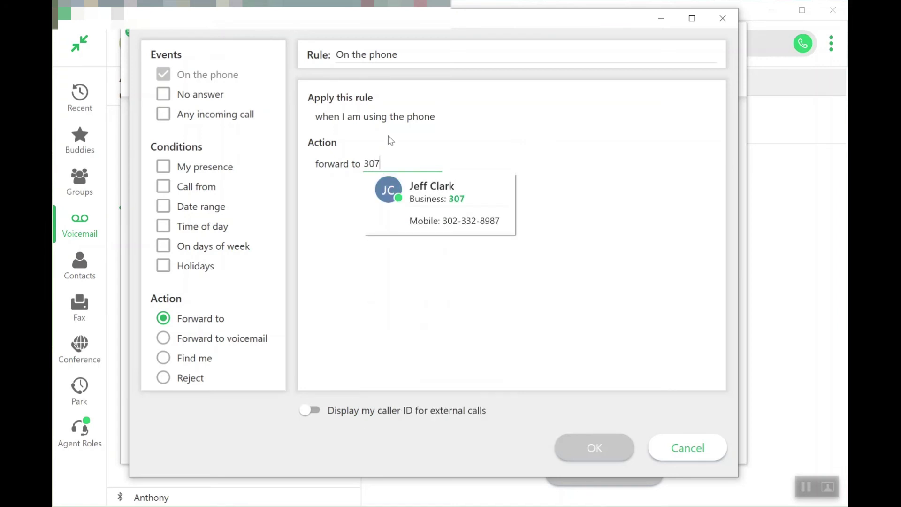
click(479, 151)
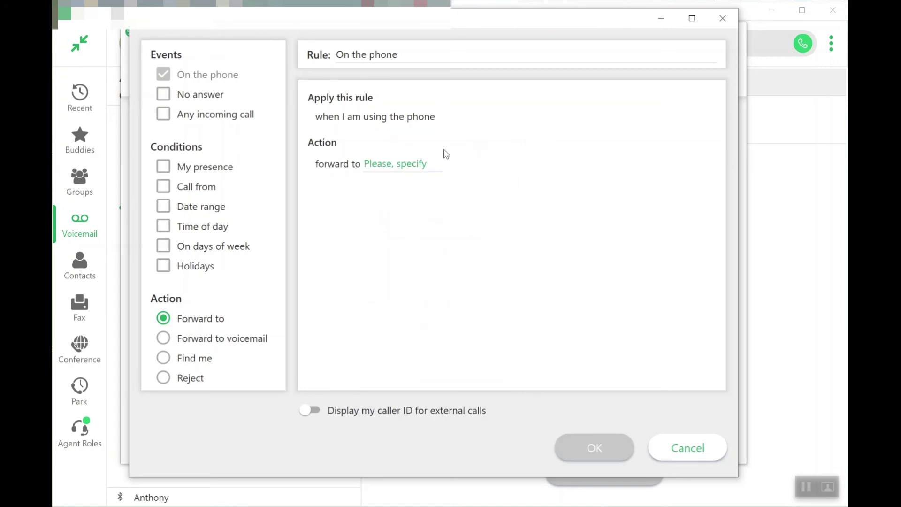
click(392, 163)
text(307)
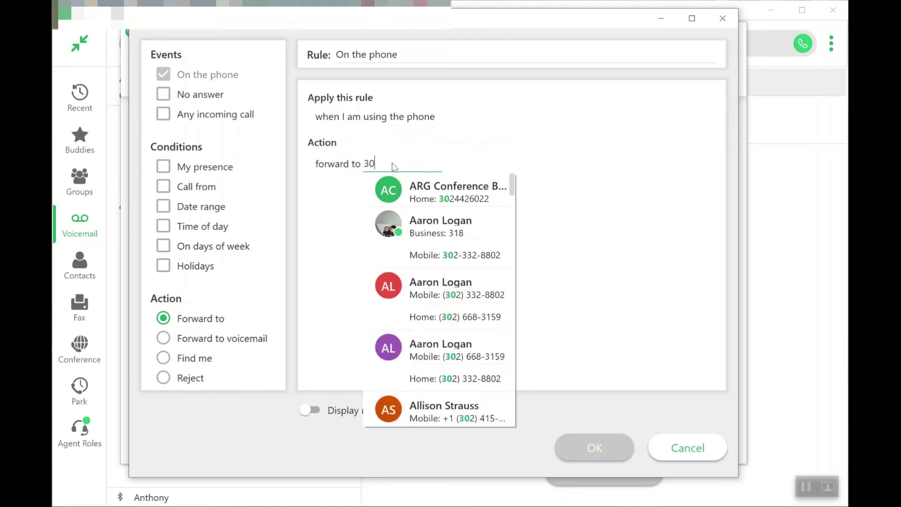
click(412, 193)
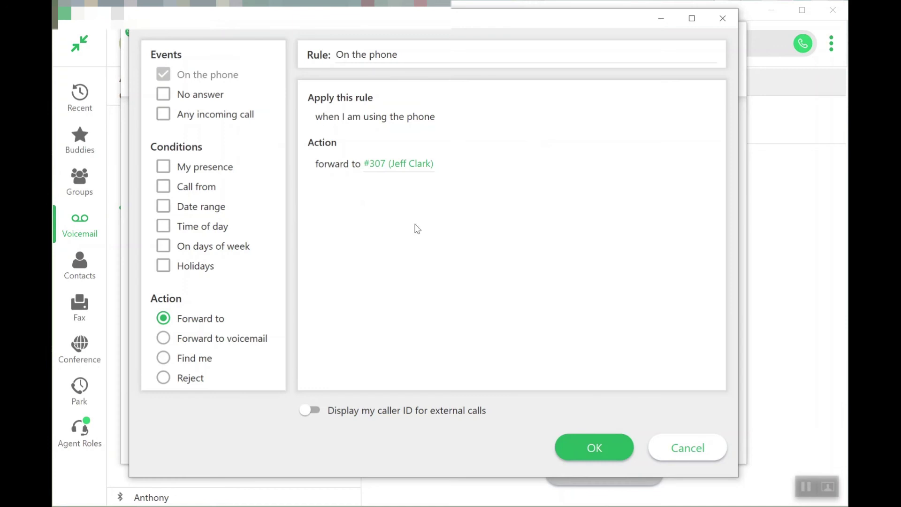
click(658, 444)
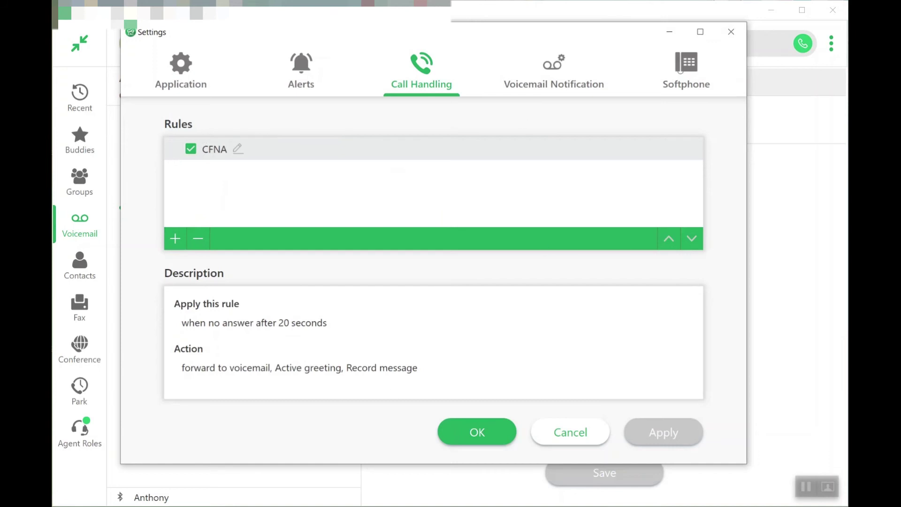
Step: Switch Settings to the Voicemail Notification tab showing the Email rule
click(552, 74)
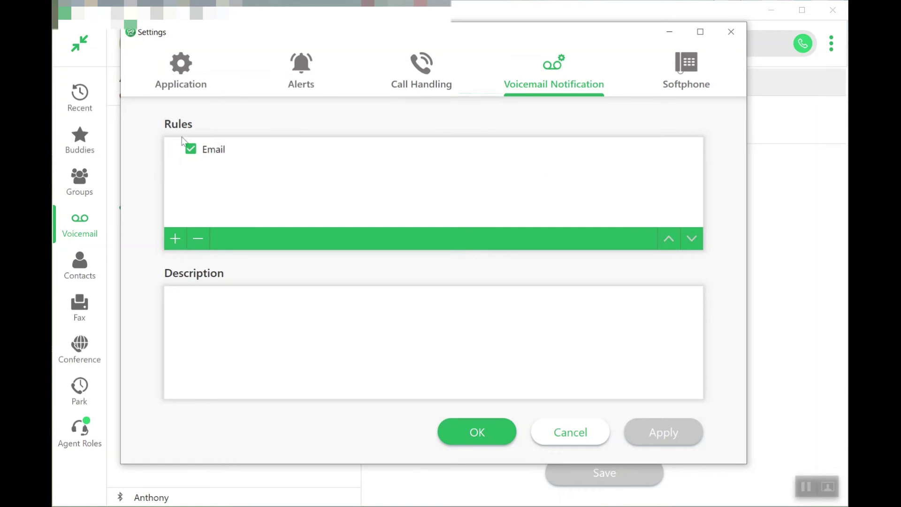
Step: Open the Email rule in the Notification Rule Editor and focus its name field
double_click(212, 150)
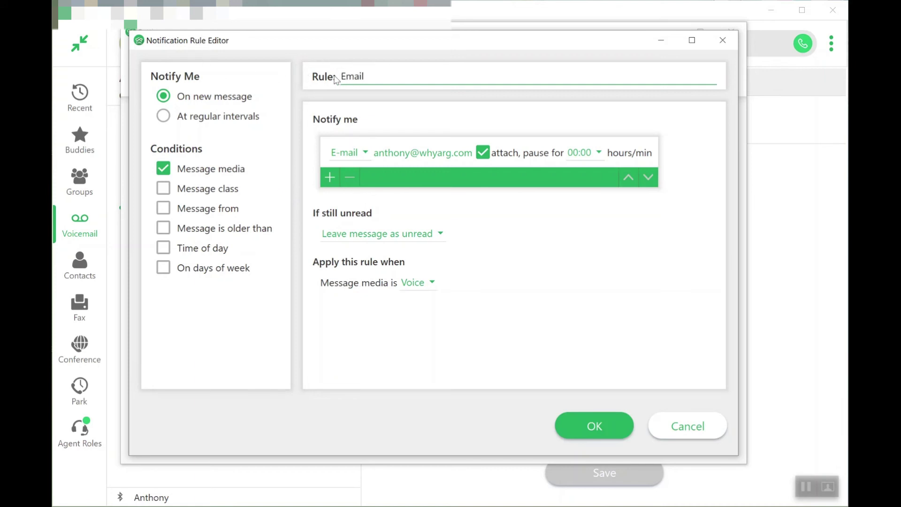
click(383, 69)
click(365, 153)
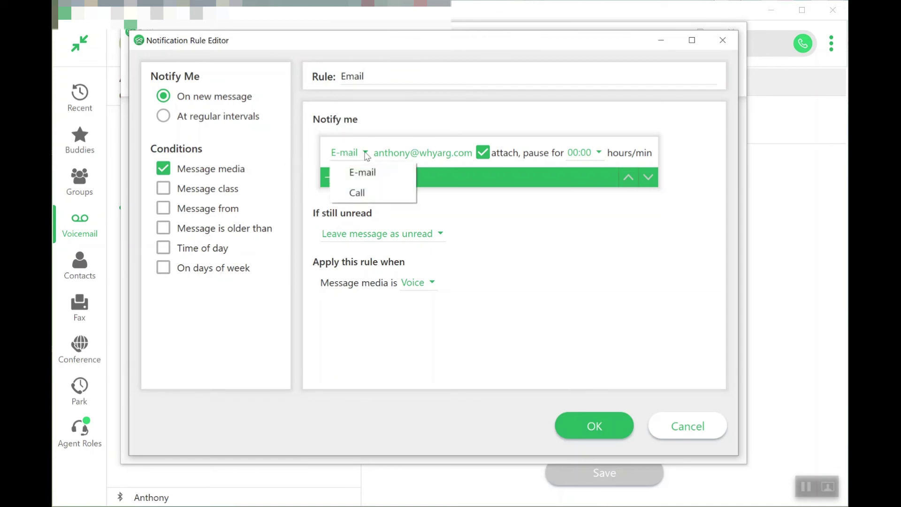
click(368, 173)
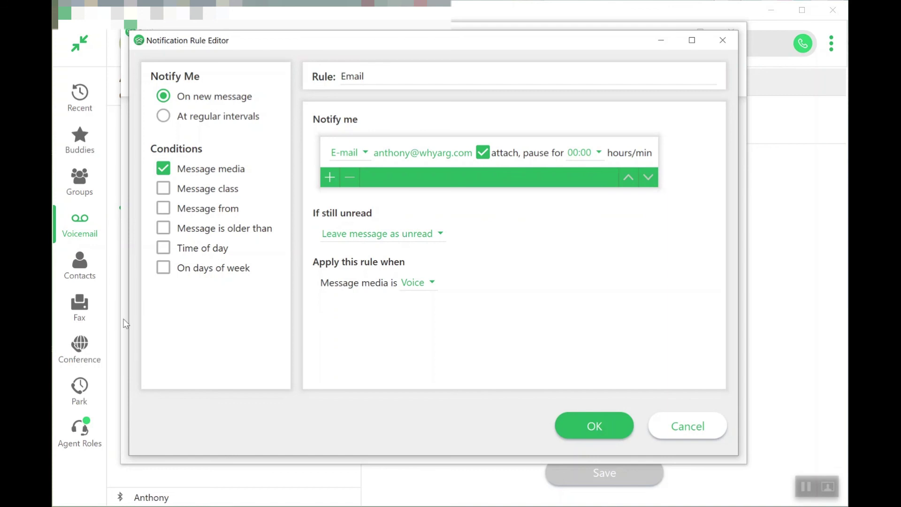
click(440, 235)
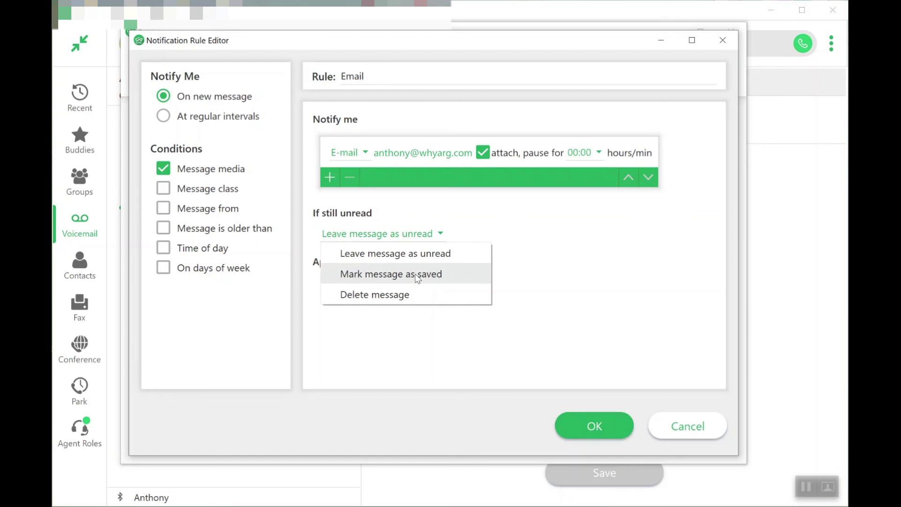
click(526, 223)
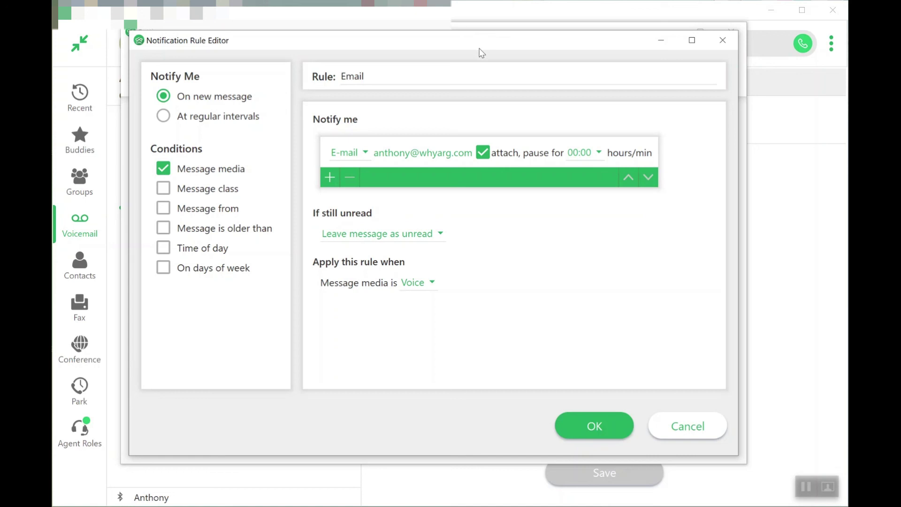
click(432, 283)
Step: Leave Voice as the message media and accept the unchanged Email rule with OK
click(548, 289)
click(610, 427)
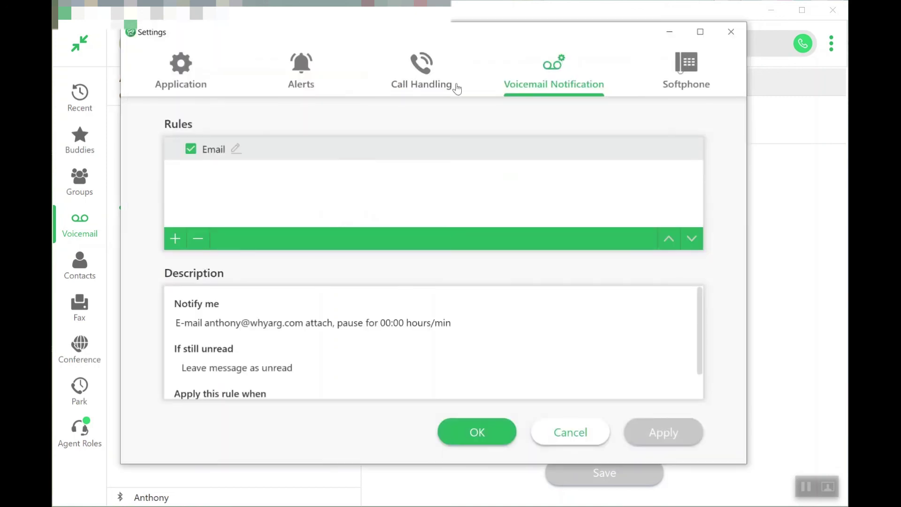